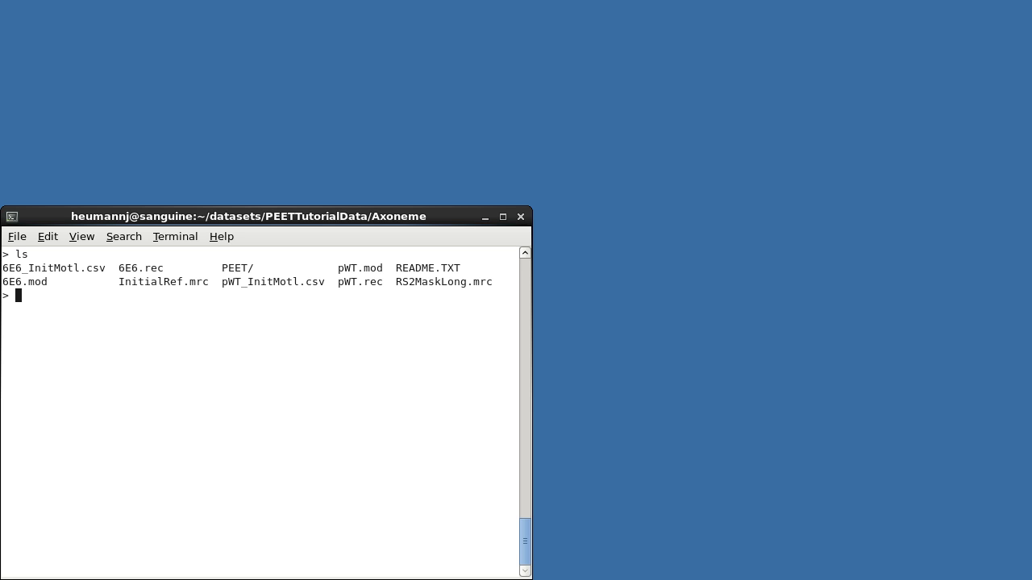
Step: Enter the PEET folder and list its 6E6, both and pWT subfolders
type("cd PEET")
key("Return")
type("ls")
key("Return")
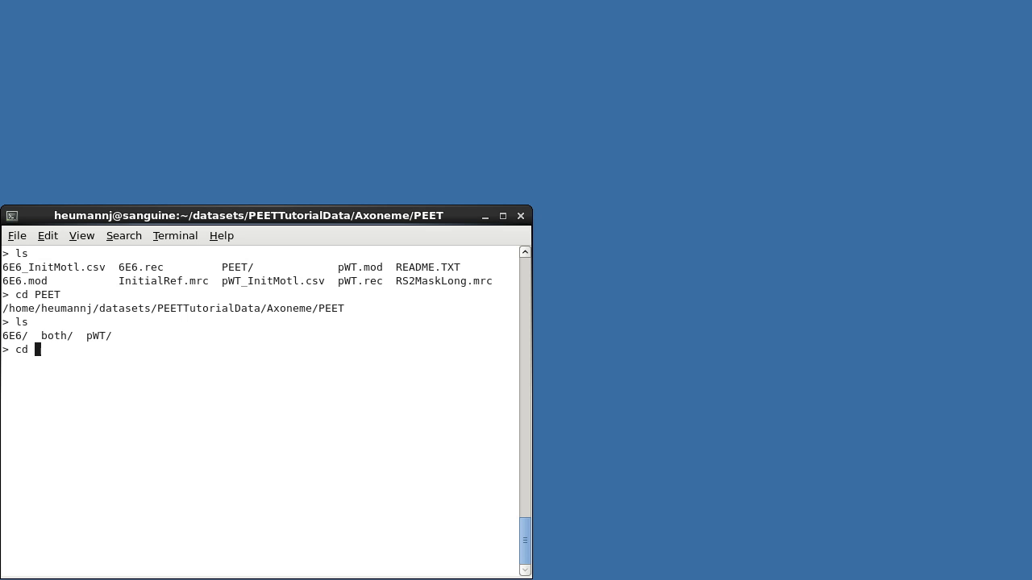
Step: Change into the both folder and stage 'pca both.prm 3 321 both_AvgVol_3P321.mrc'
key("Return")
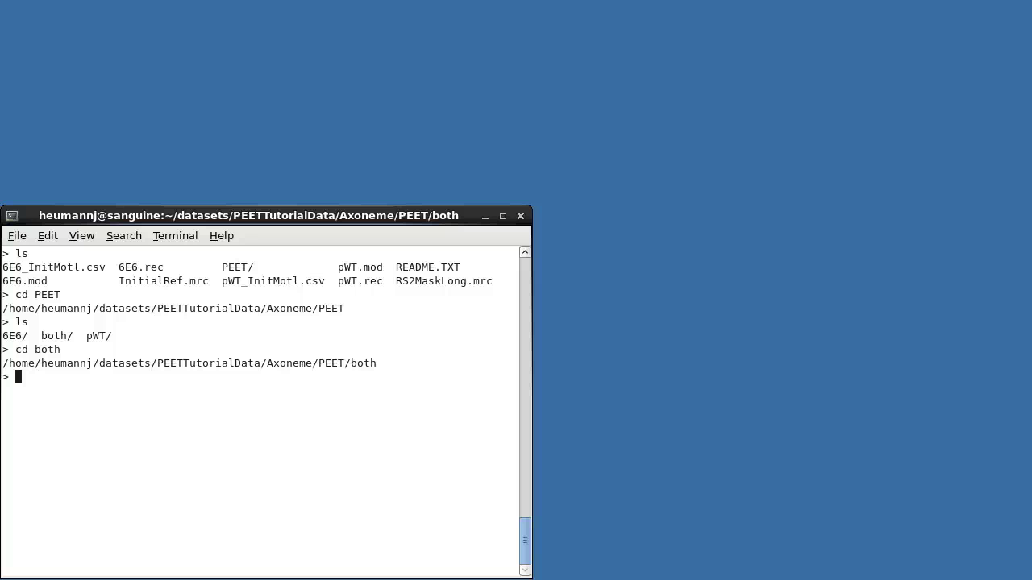
type("pca both.prm 3 321 both_AvgVol_3P321.mrc")
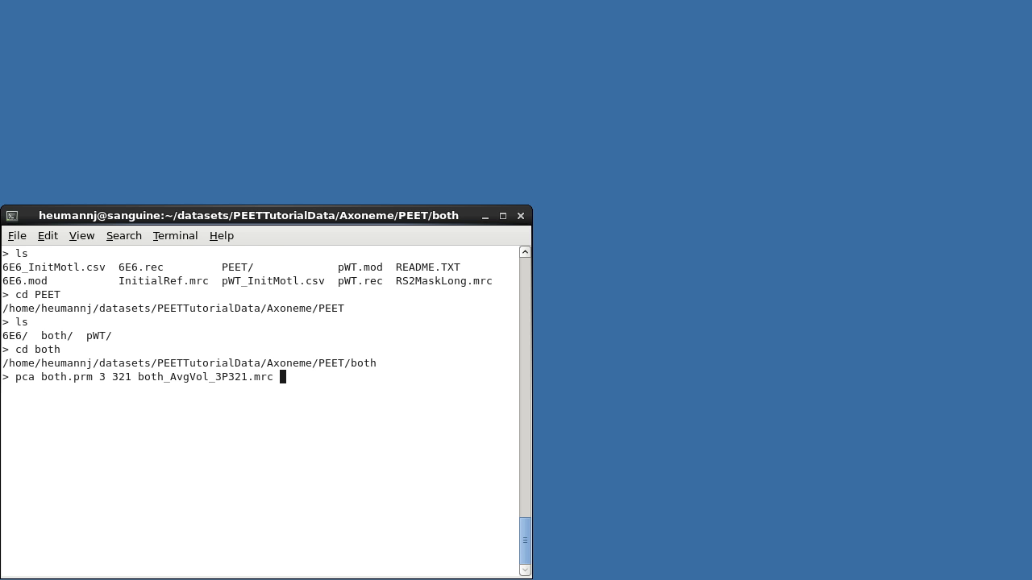
Step: Run PCA on all 321 particles to get the variance-explained plot
key("Return")
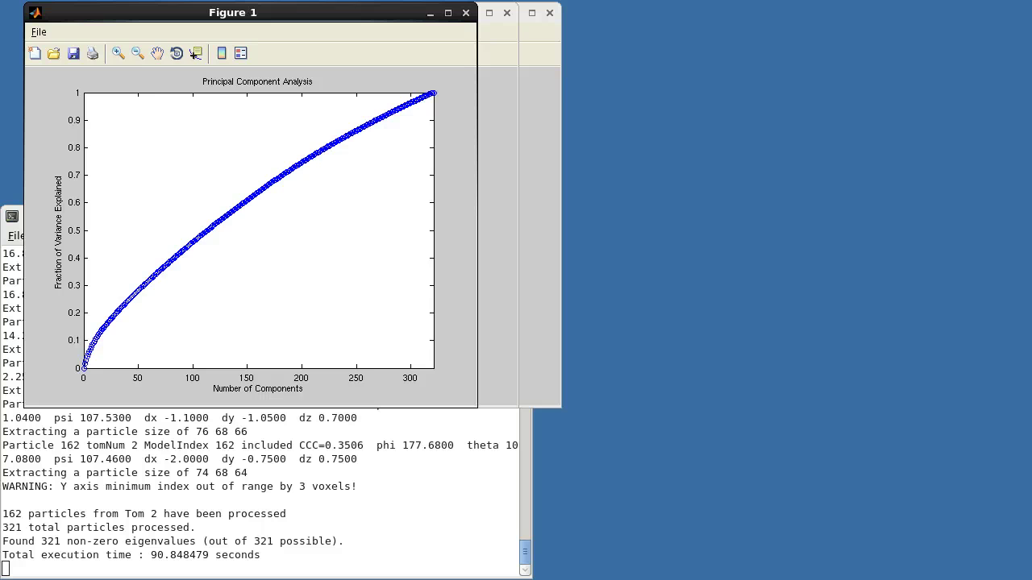
Step: Close the variance-explained and eigenvalue bar chart figures
key("alt+F4")
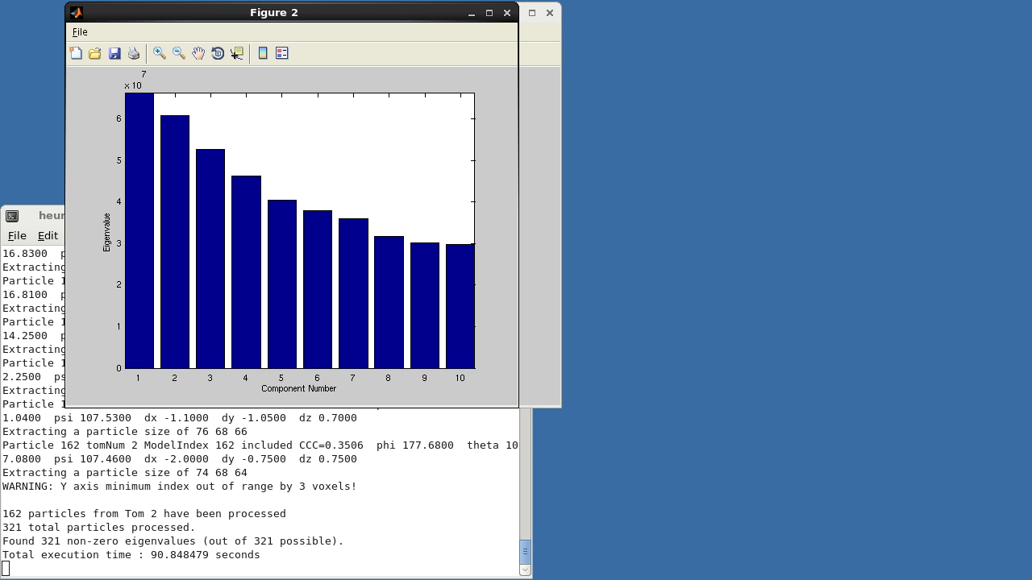
left_click(507, 12)
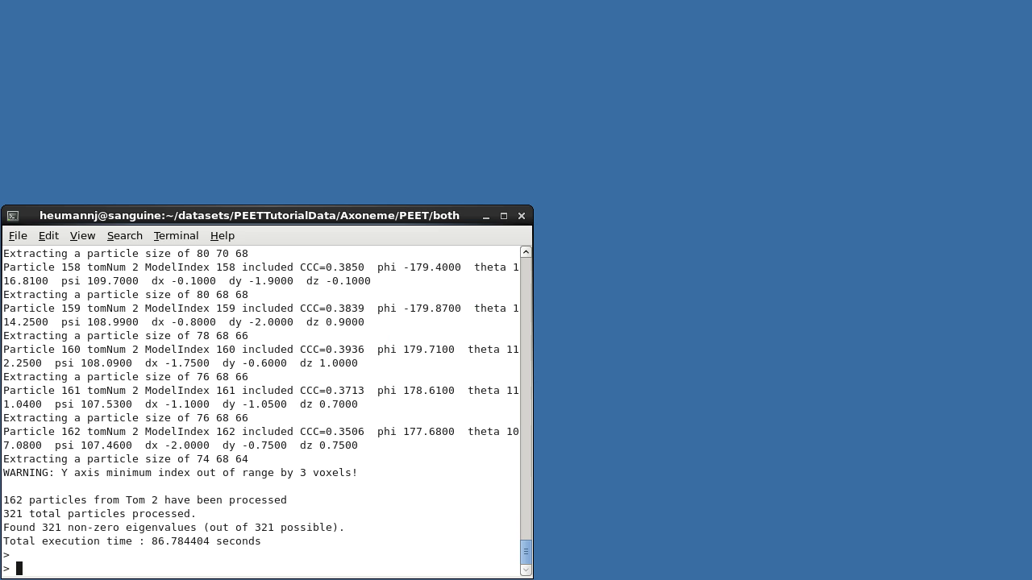
Step: List the pca*.mat, pca*.pdf and eigen*.mrc outputs, then stage 'clusterPca both.prm pca321_both.mat 2 1'
type("ls pca*.mat pca*.pdf eigen*.mrc")
key("Return")
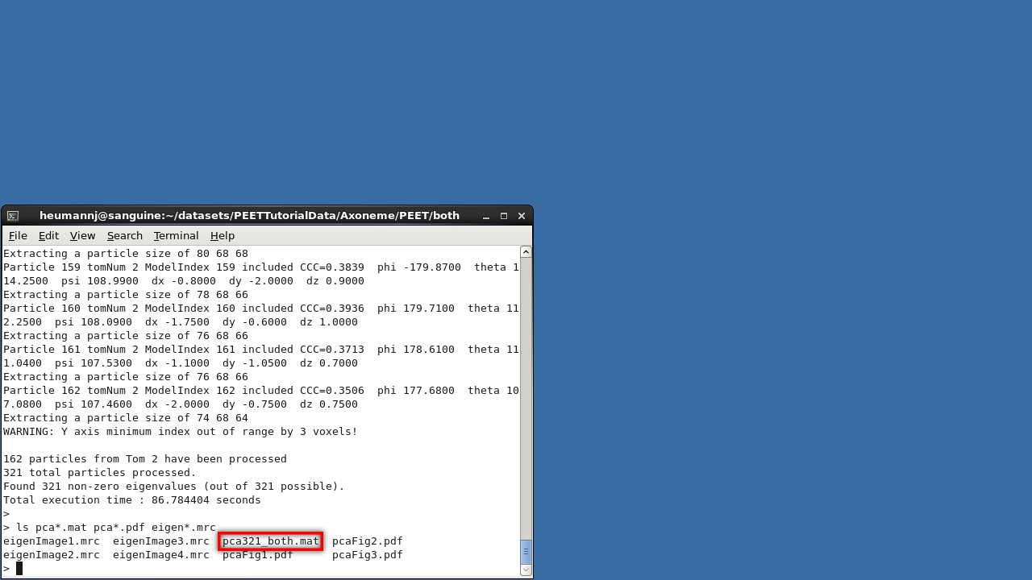
type("clusterPca both.prm pca321_both.mat 2 1")
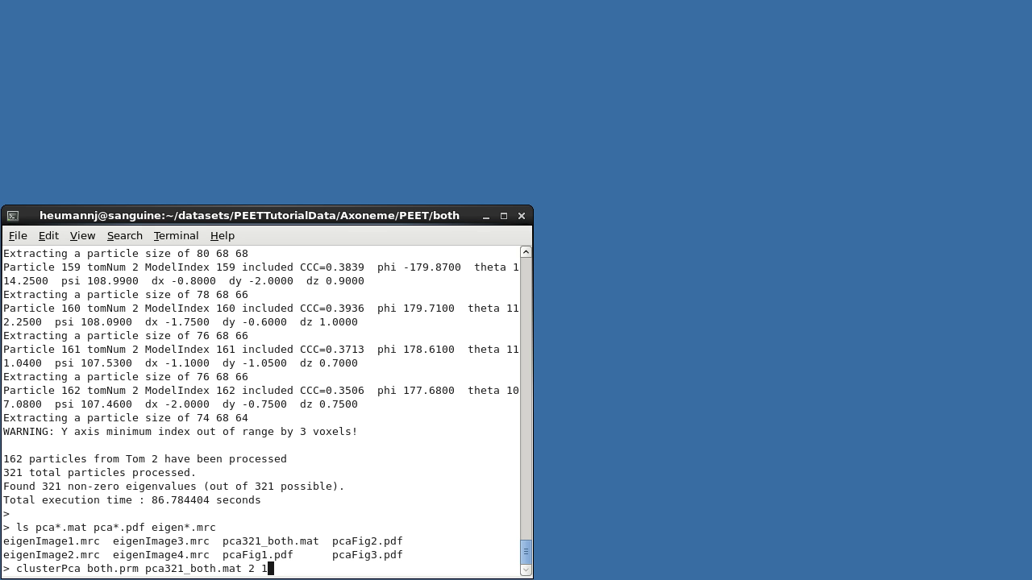
Step: Cluster into two classes on component 1 (208/113), then on components 1:10
key("Return")
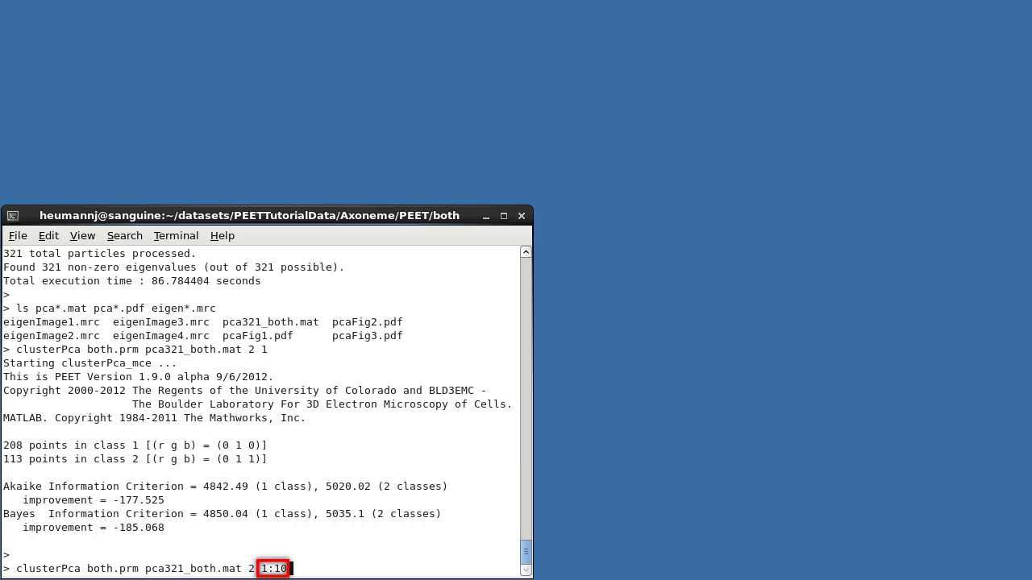
key("Return")
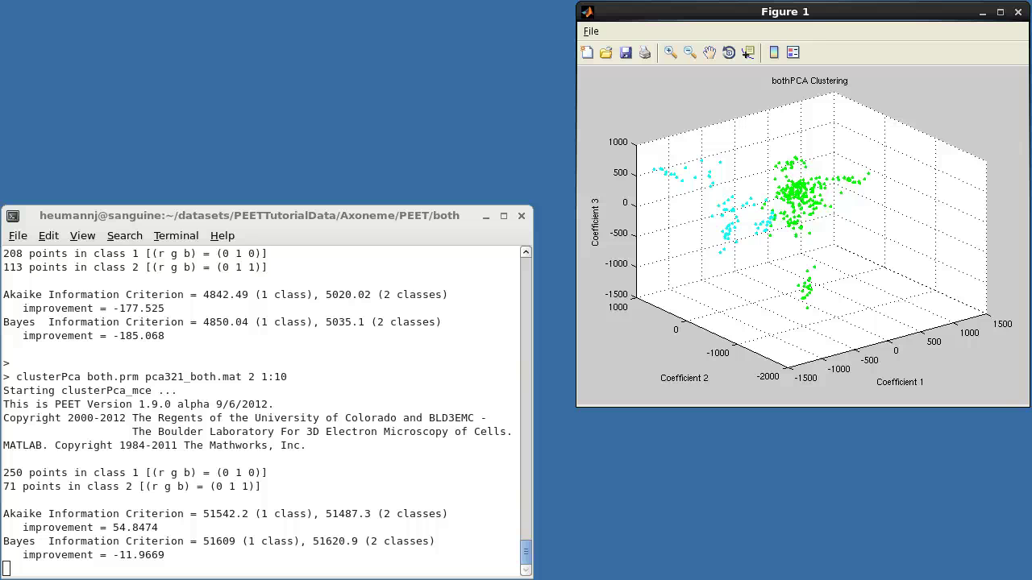
Step: Close the two-class 3D scatter plot after reviewing the 250/71 split
left_click(1019, 11)
Step: Rerun clusterPca on components 1:10 with 6 classes and rotate the six-group plot
key("Up")
key("Left")
key("Left")
key("Left")
key("Left")
key("Left")
key("BackSpace")
type("6")
key("Return")
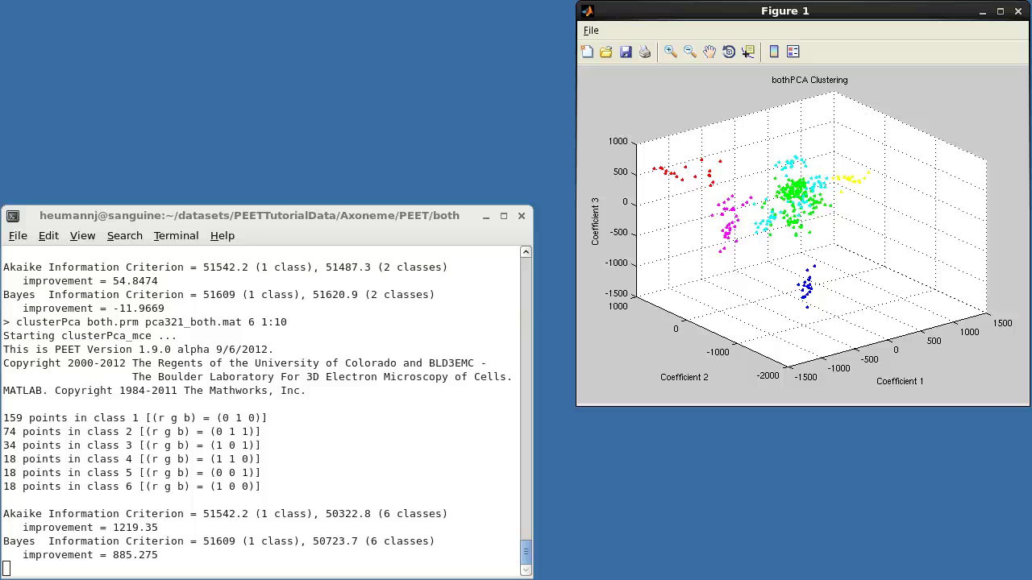
mouse_move(788, 247)
left_mouse_down()
mouse_move(720, 199)
mouse_move(758, 228)
mouse_move(777, 209)
mouse_move(795, 222)
mouse_move(783, 231)
left_mouse_up()
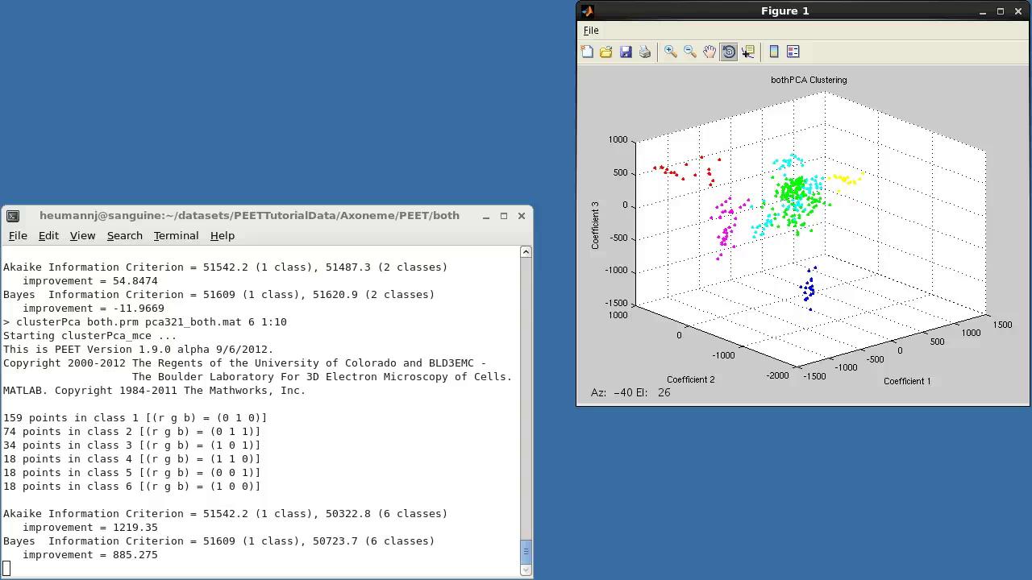
Step: List the clusterPca*, pca* and class* output files in the both folder
left_click(779, 222)
type("ls clusterPca*")
key("Return")
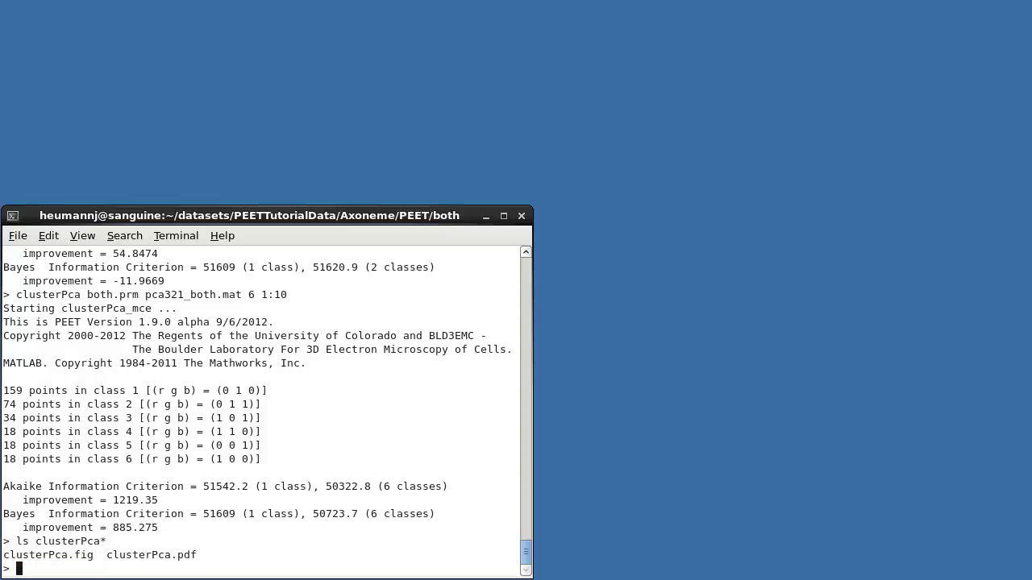
type("ls pca*")
key("Return")
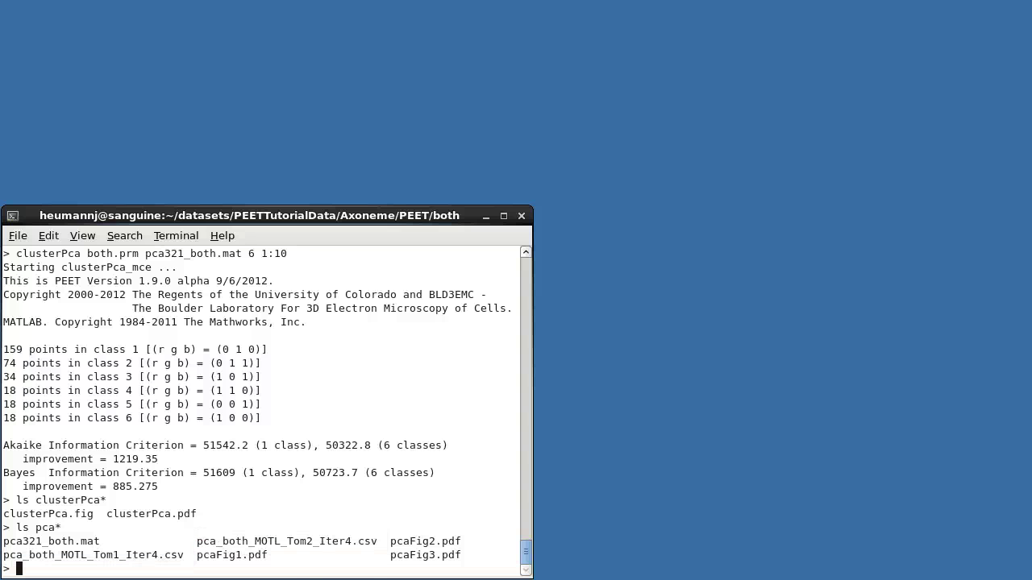
type("ls class*")
key("Return")
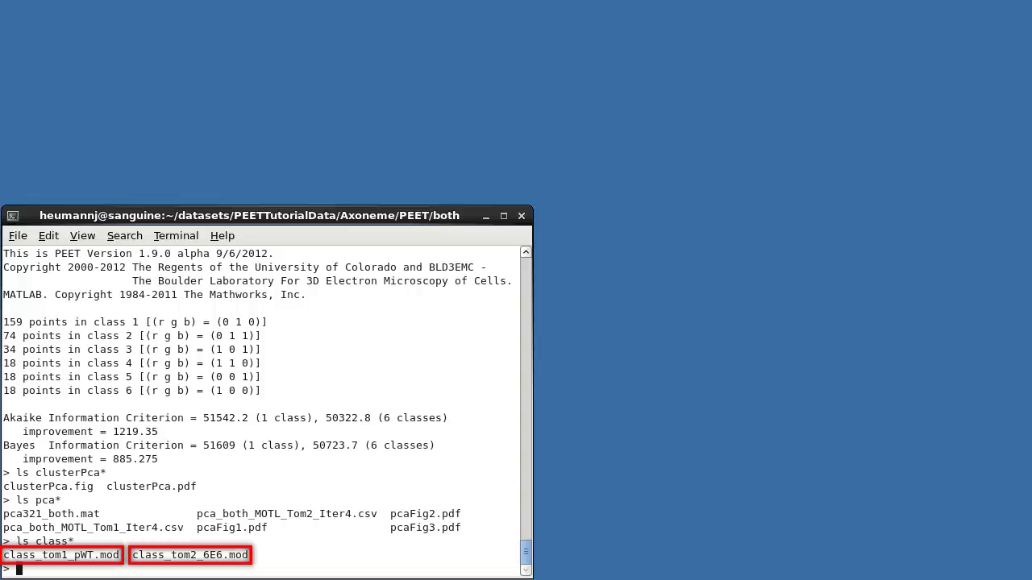
Step: Open class_tom1_pWT.mod and class_tom2_6E6.mod in 3dmodv and rotate the 6E6 model end-on
type("3dmodv class_tom1*; 3dmodv class_tom2*")
key("Return")
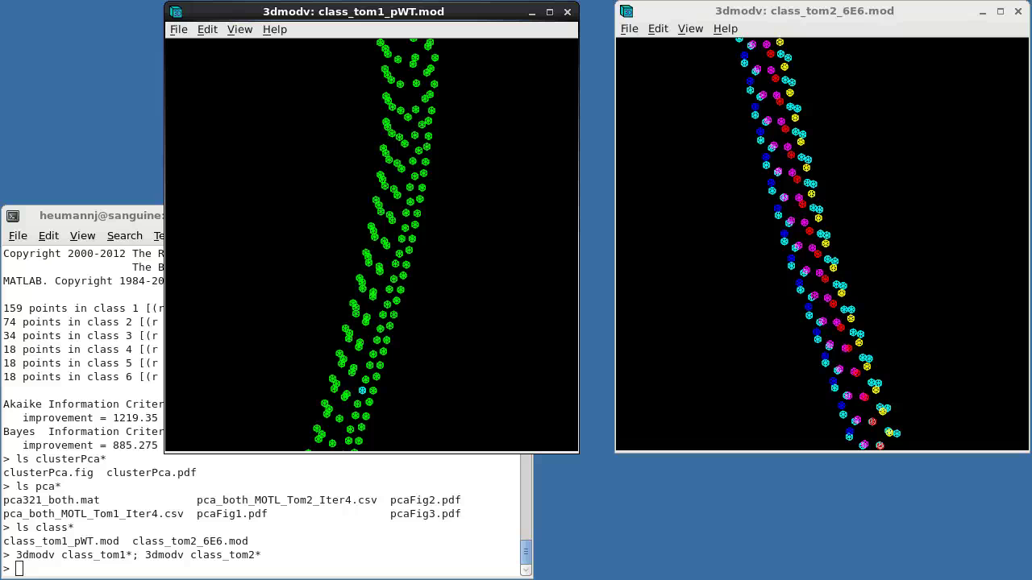
left_click_drag(815, 346, 850, 484)
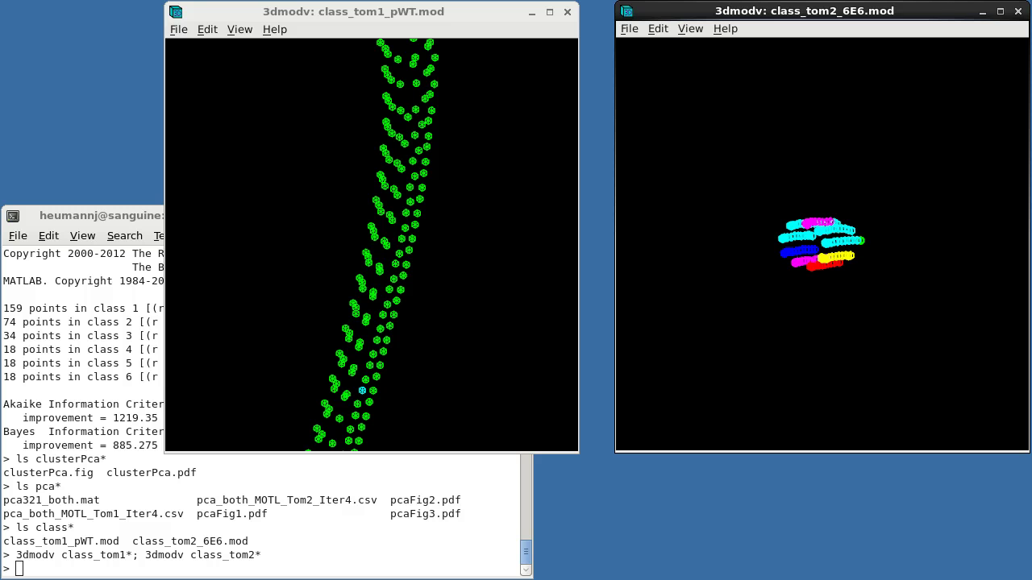
Step: From the 6E6 folder, view 6E6_AvgVol_3P162.mrc in 3dmod, then open ../../RS2MaskLong.mrc
left_click(1018, 11)
type("cd ../6E6/")
key("Return")
type("3dmod 6E6_AvgVol_3P162.mrc")
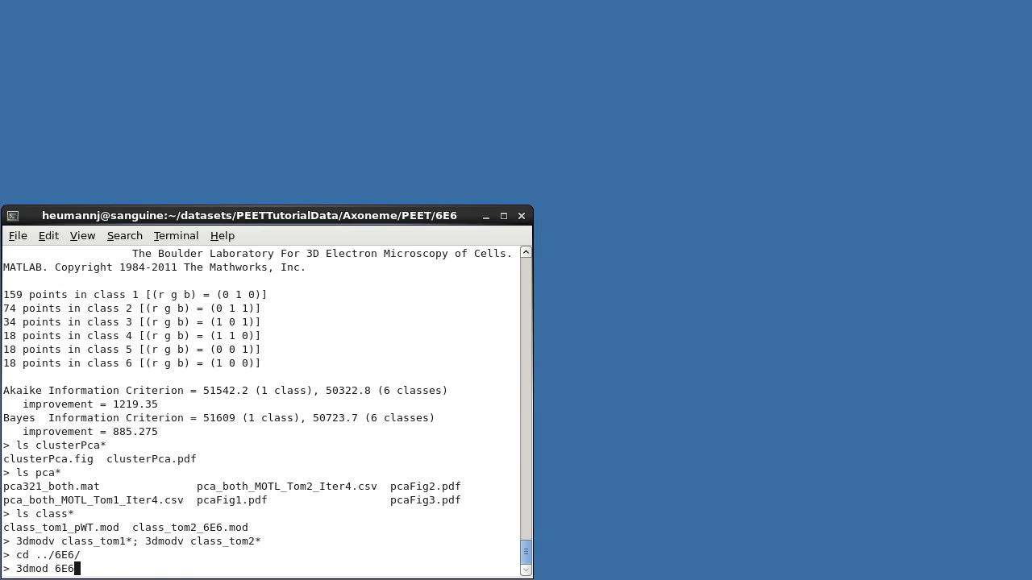
key("Return")
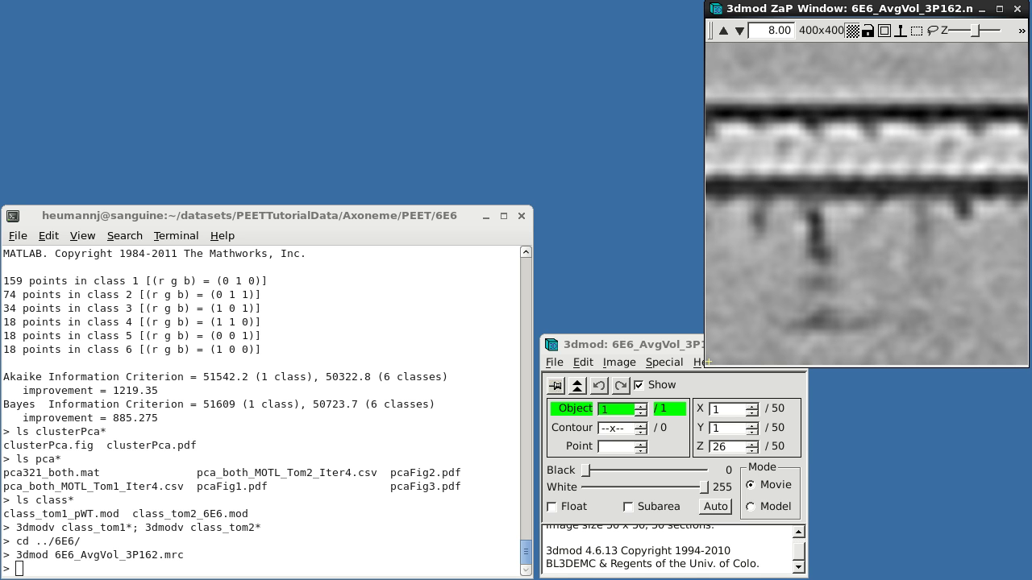
key("ctrl+q")
type("3dmod ../../RS2MaskLong.mrc")
key("Return")
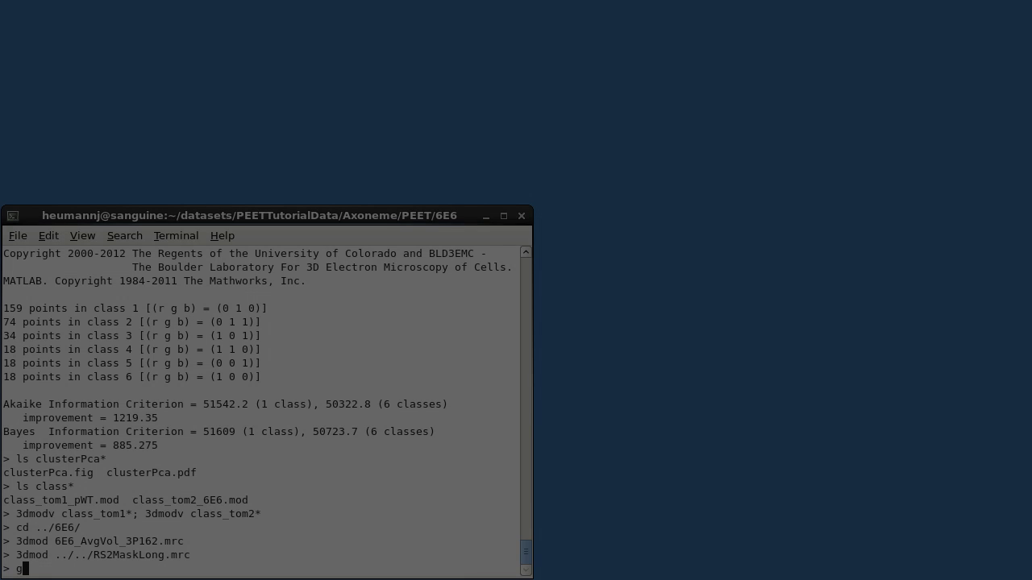
Step: Open 6E6.prm in emacs and jump to its end showing pcaFnParticleMask = '../../RS2MaskLong.mrc'
type("ge *.prm")
key("Return")
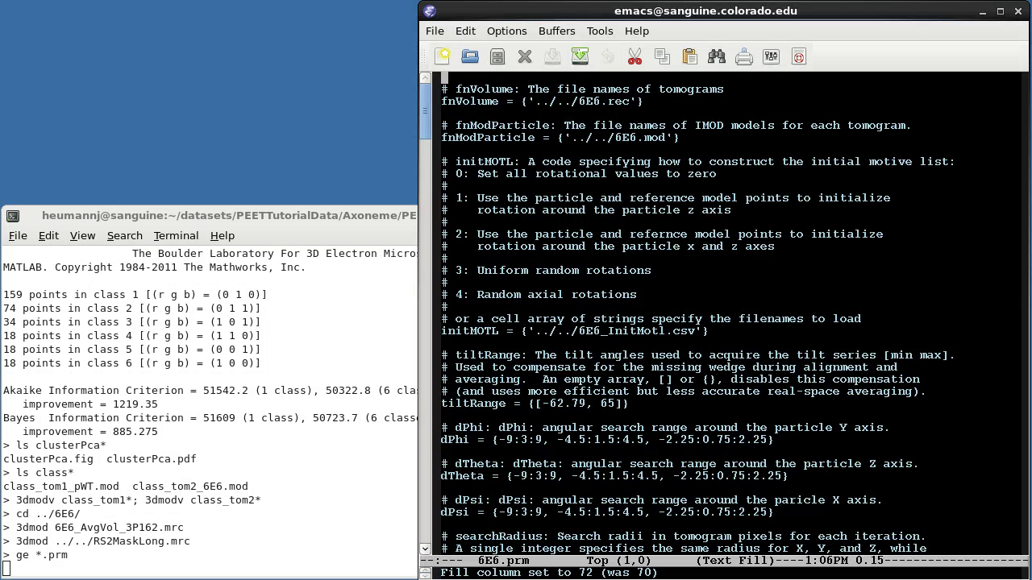
key("alt+greater")
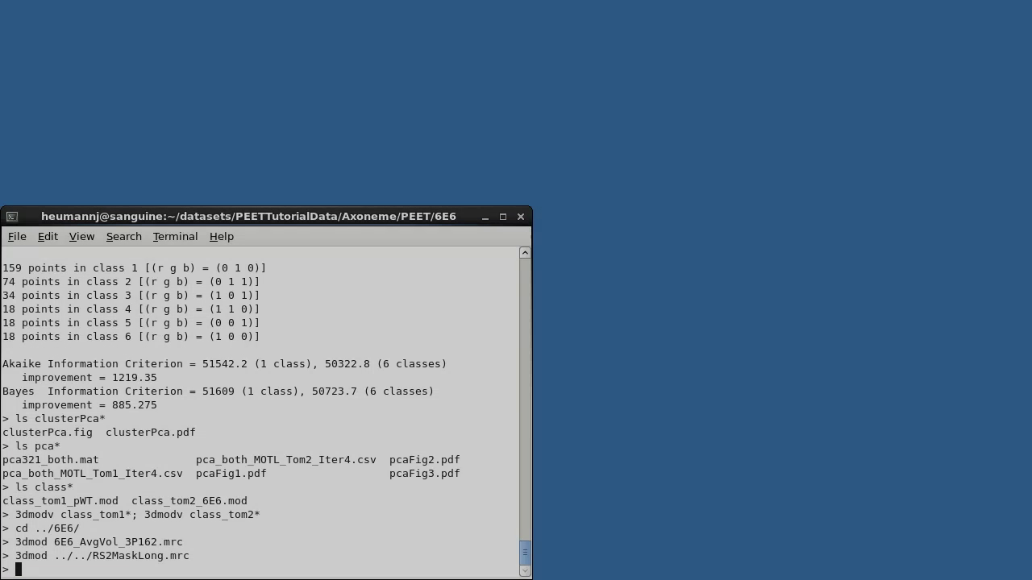
Step: Run pca on 6E6.prm for 162 particles against 6E6_AvgVol_3P162.mrc and dismiss its three figures
type("pca 6E6.prm 3 162 6E6_AvgVol_3P162.mrc")
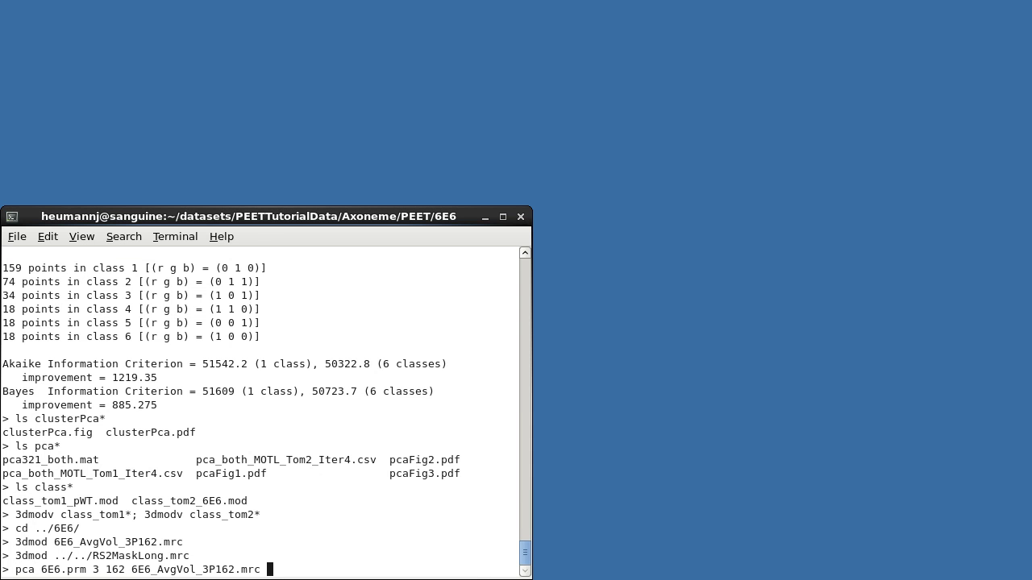
key("Return")
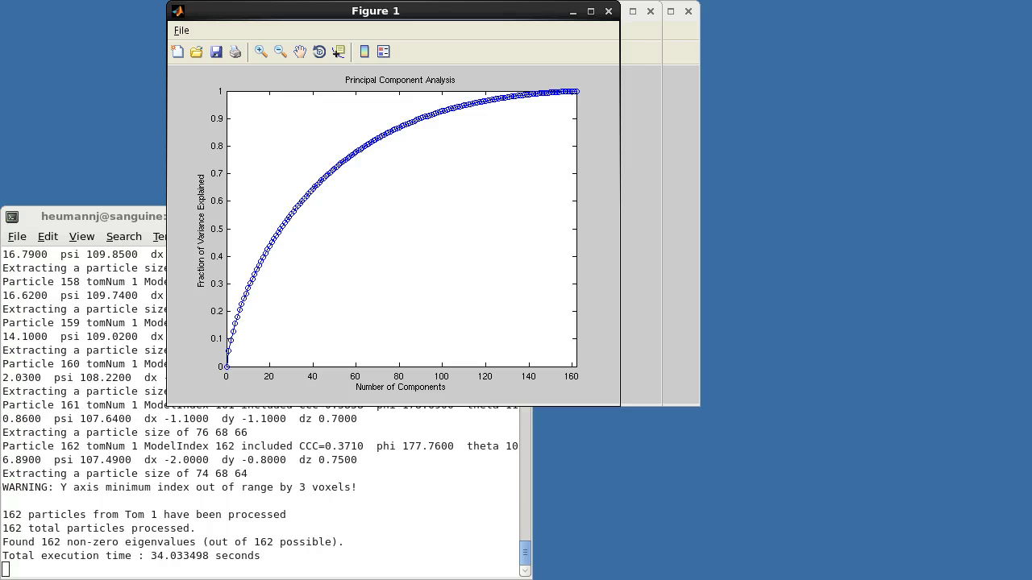
key("ctrl+w")
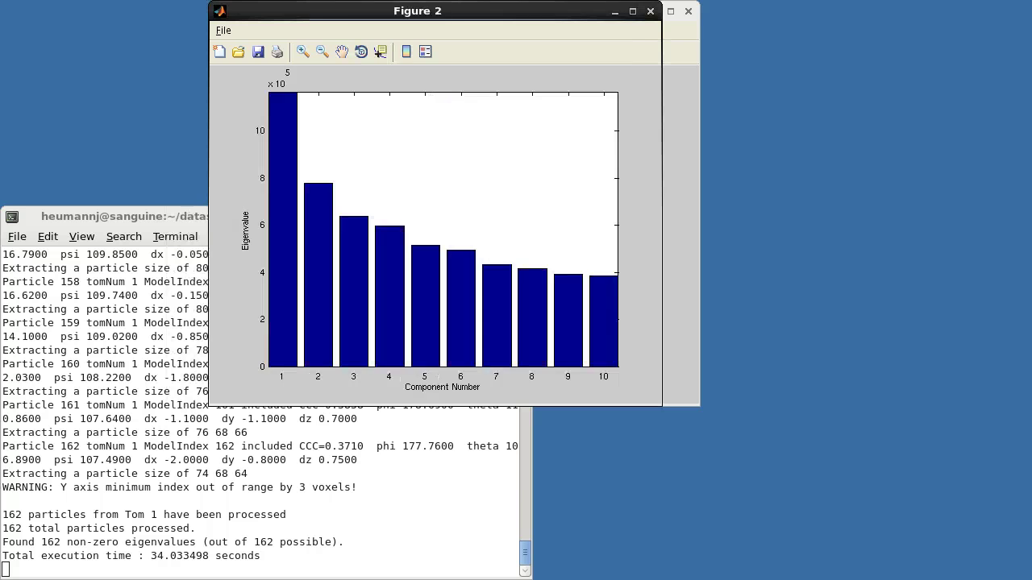
key("ctrl+w")
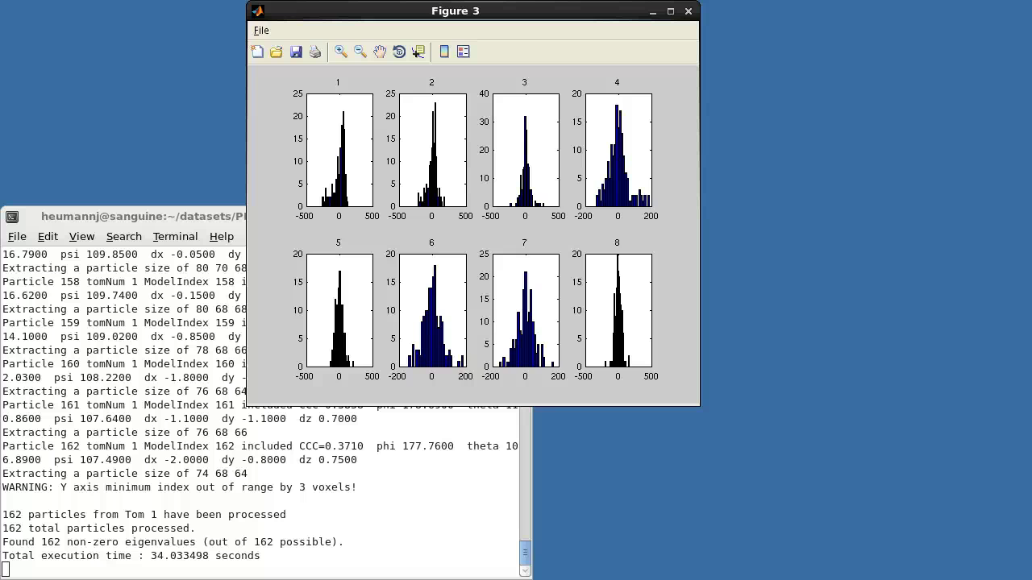
left_click(688, 11)
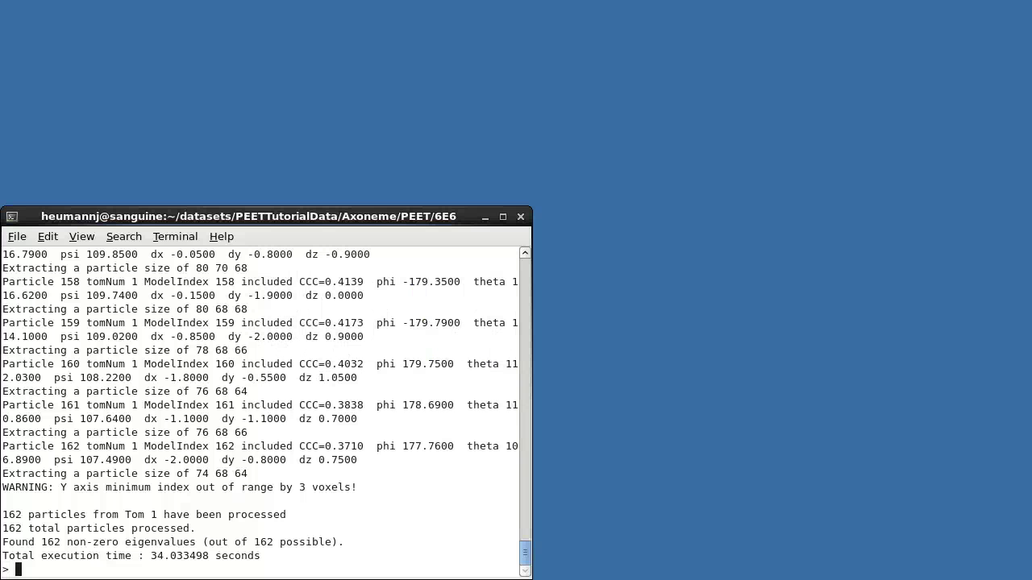
Step: Cluster pca162_6E6.mat into 2 classes using coefficients 1:6 with clusterPca
type("clusterPca 6E6.prm pca")
key("Tab")
type("2 1:6")
key("Return")
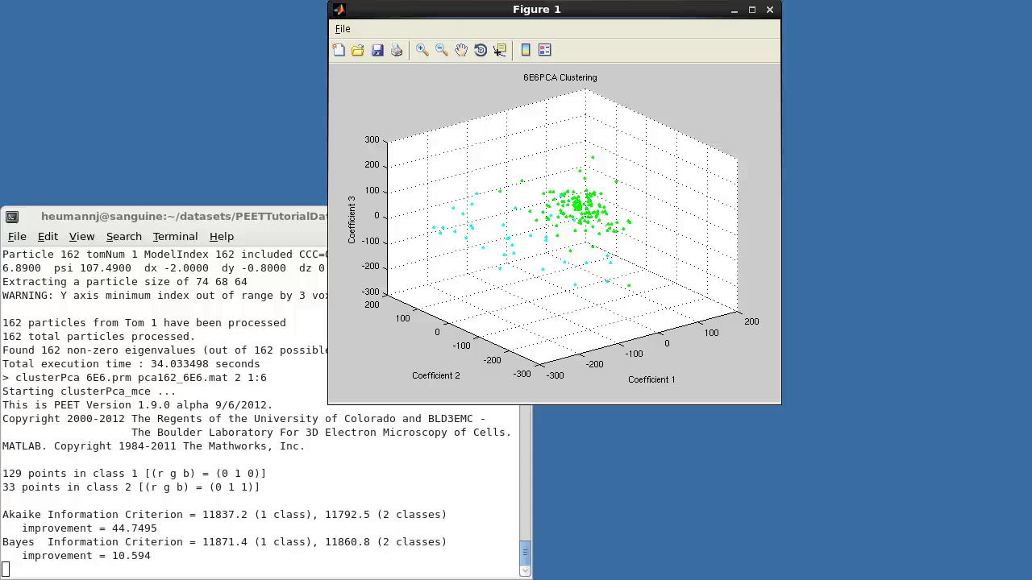
Step: Rotate the 6E6PCA Clustering scatter to view it from above, then close the figure
left_click(480, 50)
mouse_move(551, 242)
left_mouse_down()
mouse_move(552, 296)
mouse_move(557, 221)
mouse_move(560, 228)
left_mouse_up()
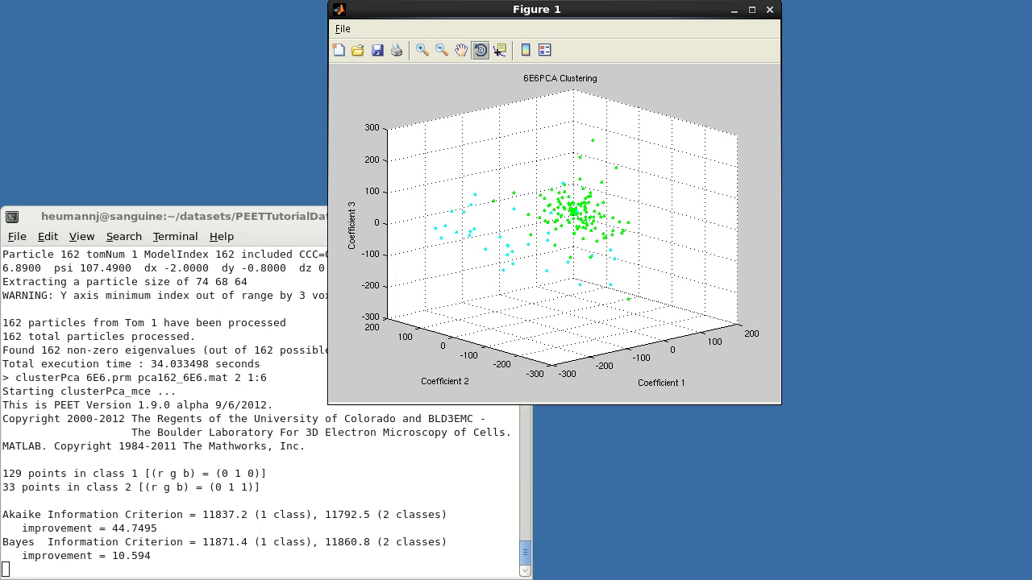
left_click(770, 11)
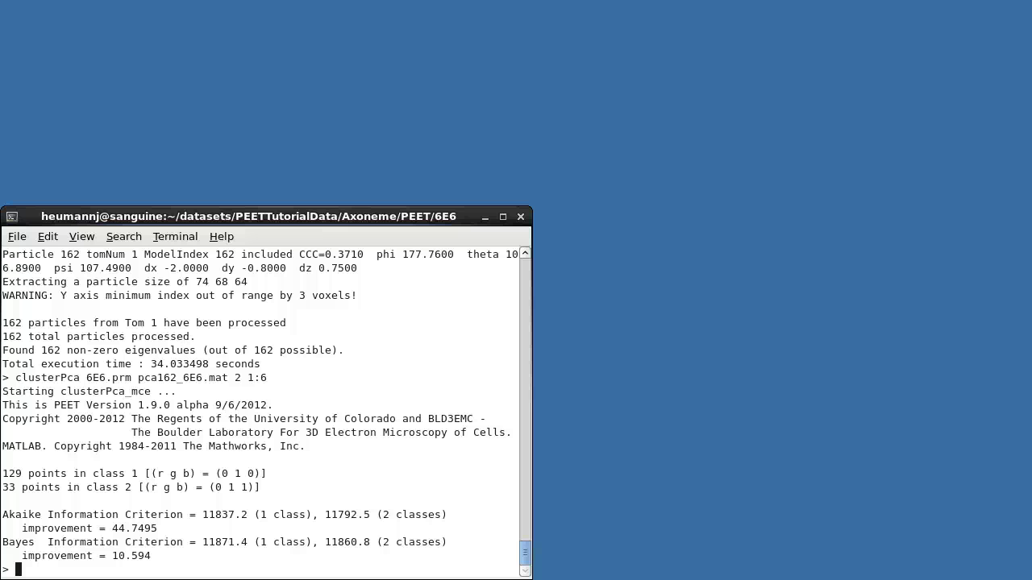
Step: Copy 6E6_MOTL_Tom1_Iter4.csv to a .orig backup, then overwrite it with pca_6E6_MOTL_Tom1_Iter4.csv
type("cp 6E6_MOTL_Tom1_Iter4.csv 6E6_MOTL_Tom1_Iter4.csv.orig")
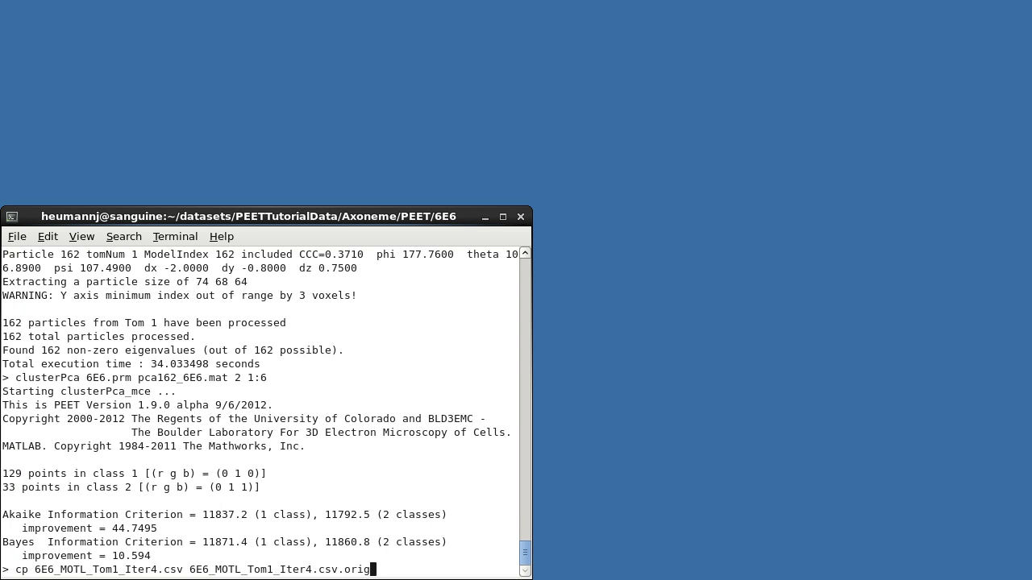
key("Return")
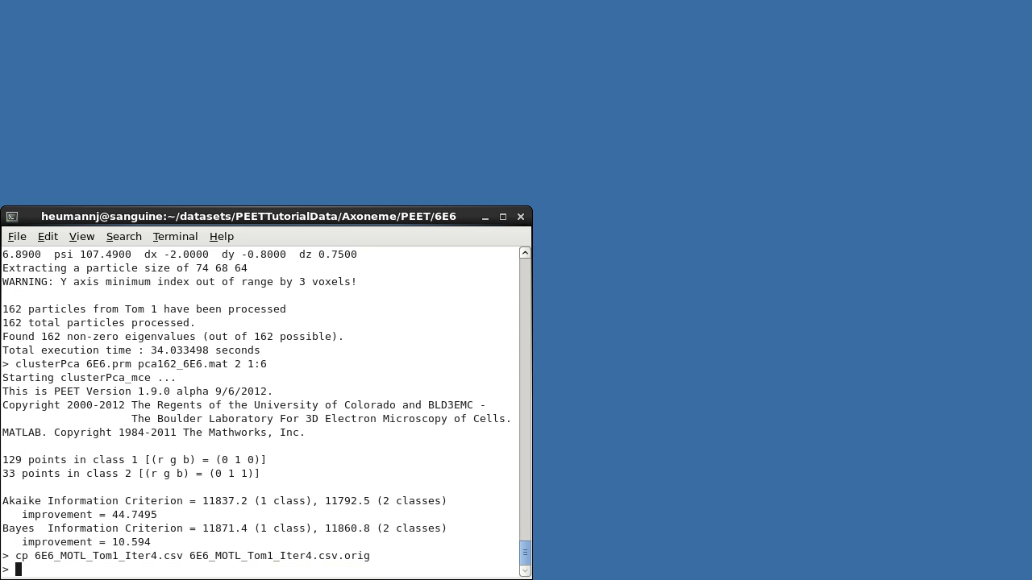
key("Up")
key("BackSpace")
key("BackSpace")
key("BackSpace")
key("BackSpace")
key("BackSpace")
key("Home")
key("Right")
key("Right")
key("Right")
type("pca_")
key("Return")
Step: Uncomment selectClassID = 1 at the end of 6E6.prm and save the file
type("ge 6E6.prm")
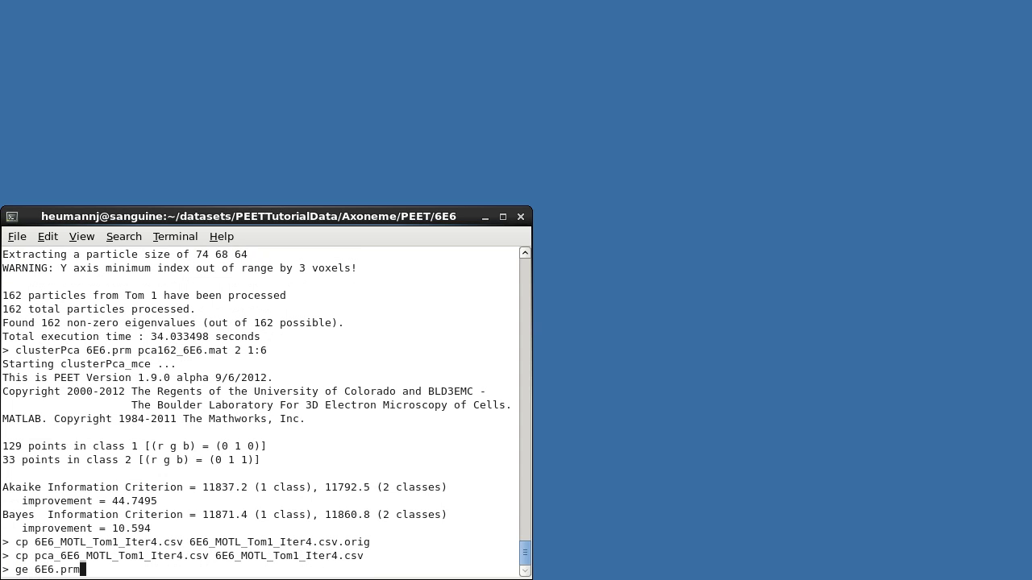
key("Return")
key("alt+greater")
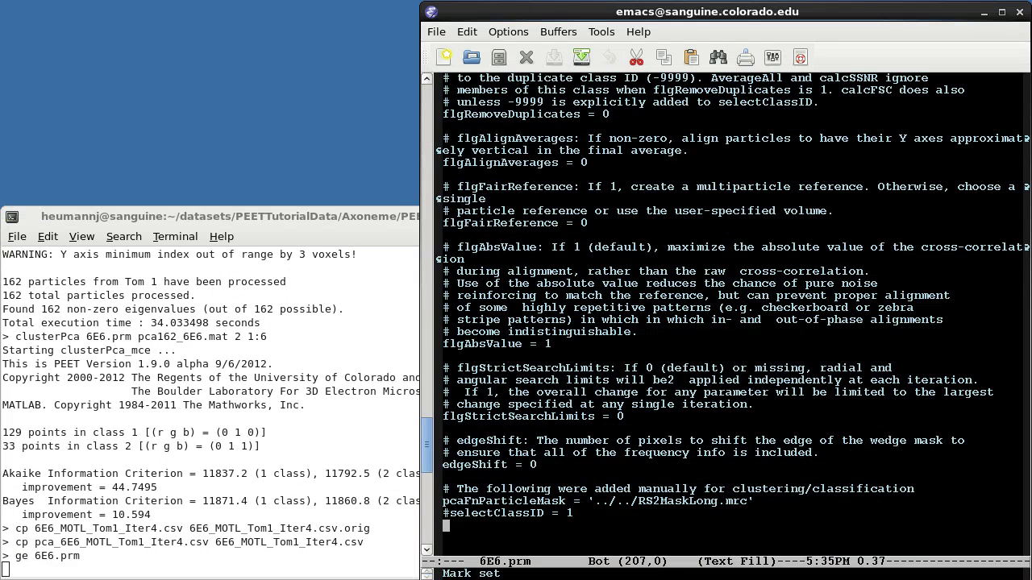
key("Delete")
key("ctrl+x")
key("ctrl+s")
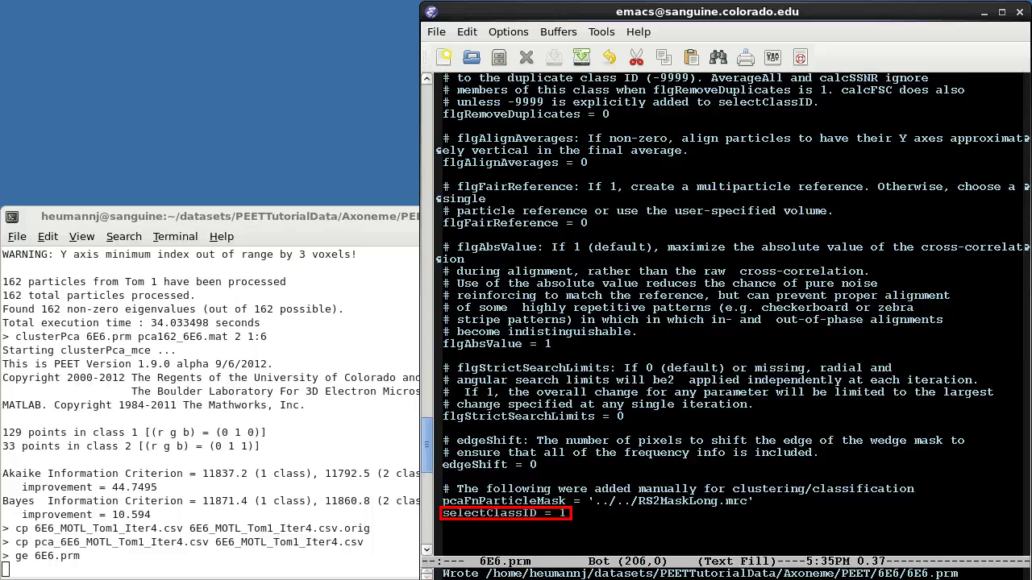
Step: Search 6E6.prm for lstThresholds, exit Emacs, and enter 'averageAll 6E6.prm 3 averages'
key("ctrl+s")
type("lstThresholds")
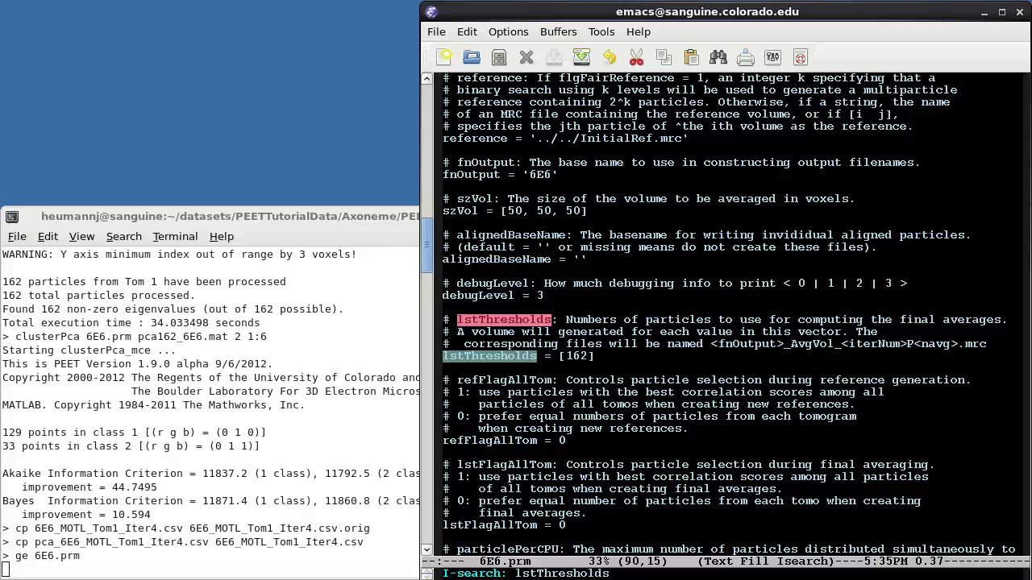
key("ctrl+x")
key("ctrl+c")
type("averageAll 6E6.prm 3 averages")
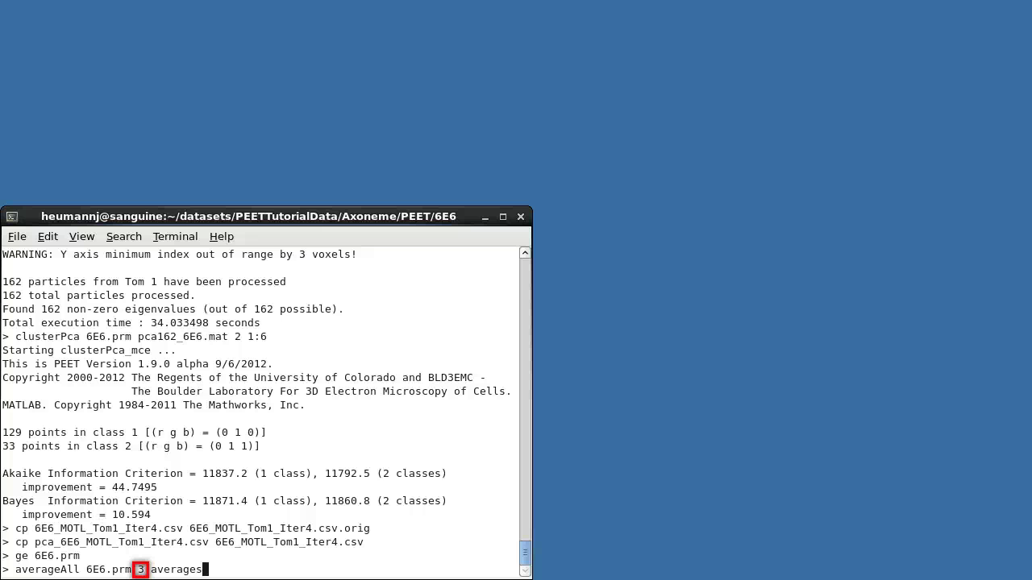
Step: Run averageAll for the selected classes and rename the class 1 average to class1_6E6_AvgVol_3P129.mrc
key("Return")
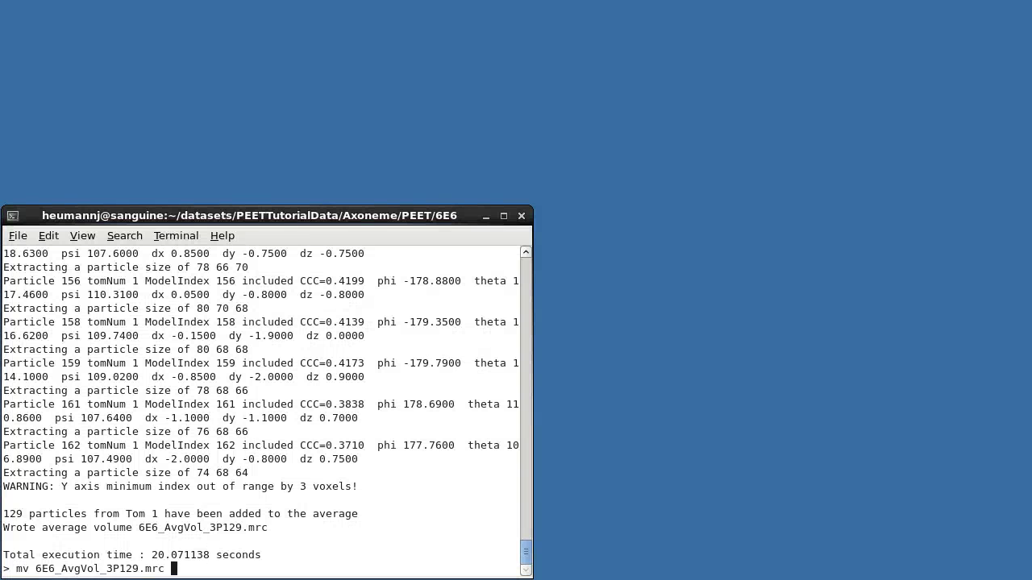
type("class1_6E6_AvgVol_3P129.mrc")
key("Return")
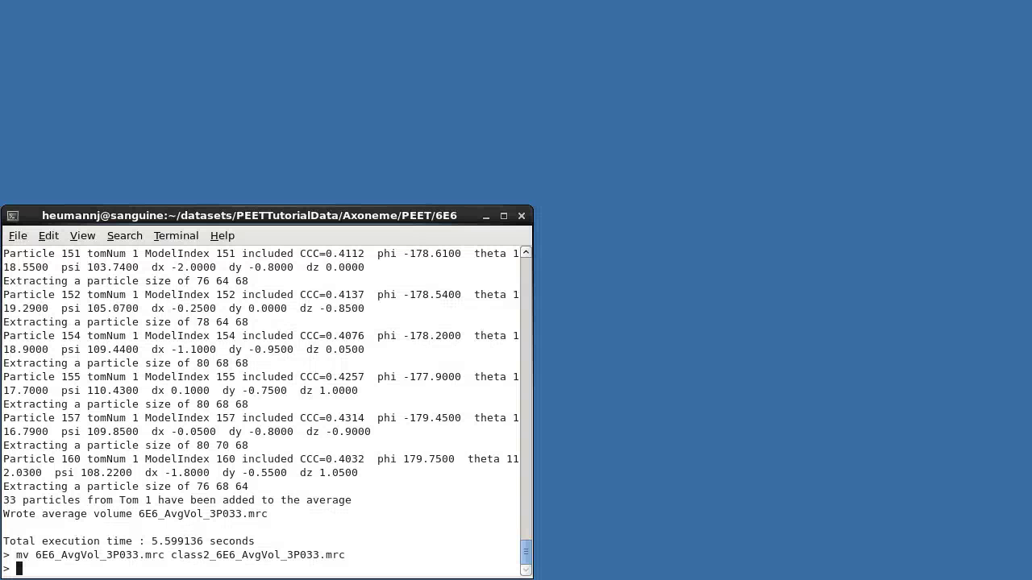
Step: Open both class averages with '3dmod class*.mrc' and display class2_6E6_AvgVol_3P033.mrc
type("3dmod class*.mrc")
key("Return")
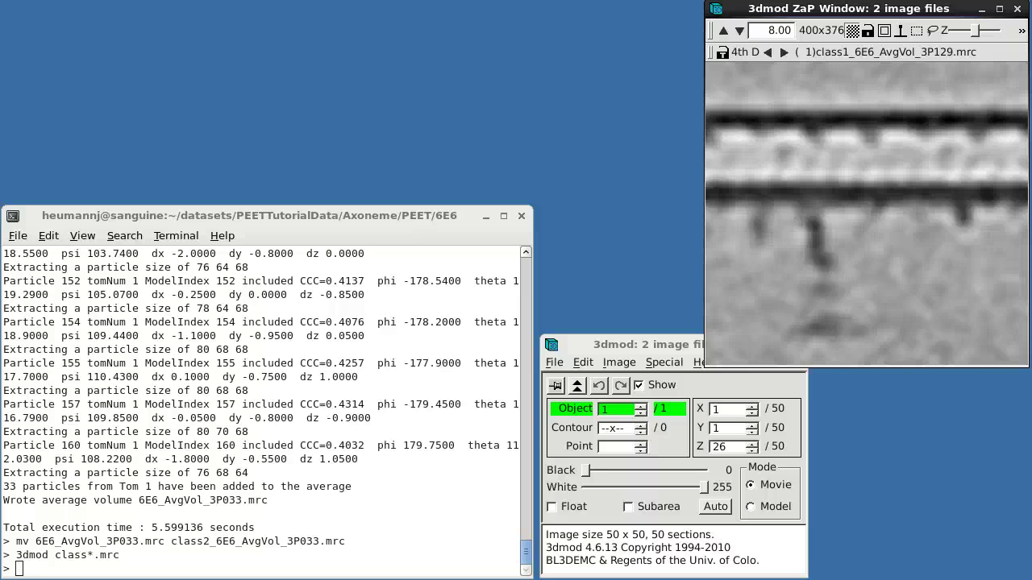
key("2")
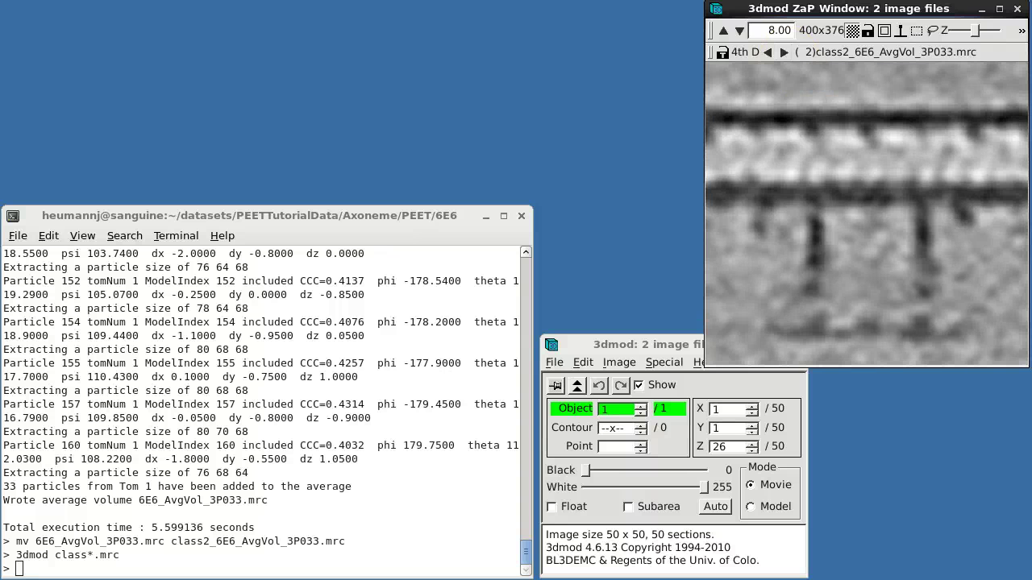